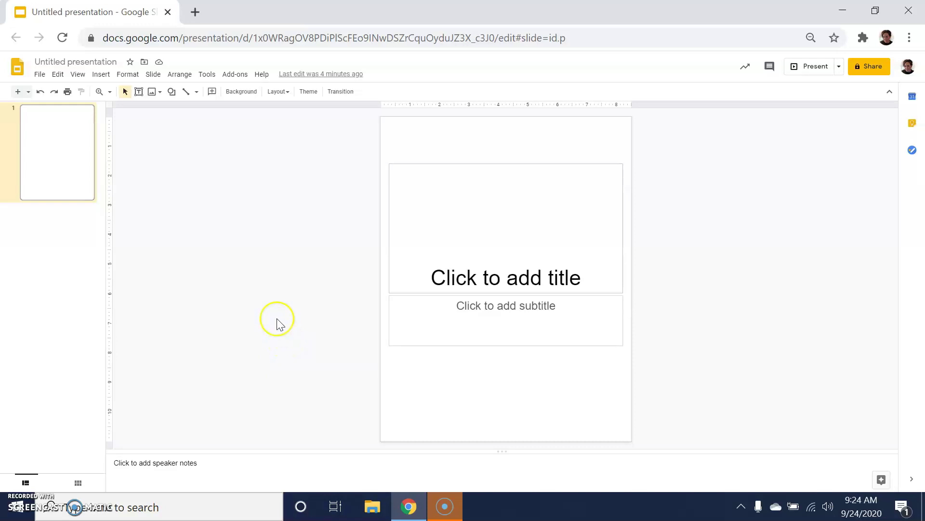
Apply a custom 8.5 × 11 inch portrait page size through Page setup
{"action": "left_click", "coordinate": [39, 74]}
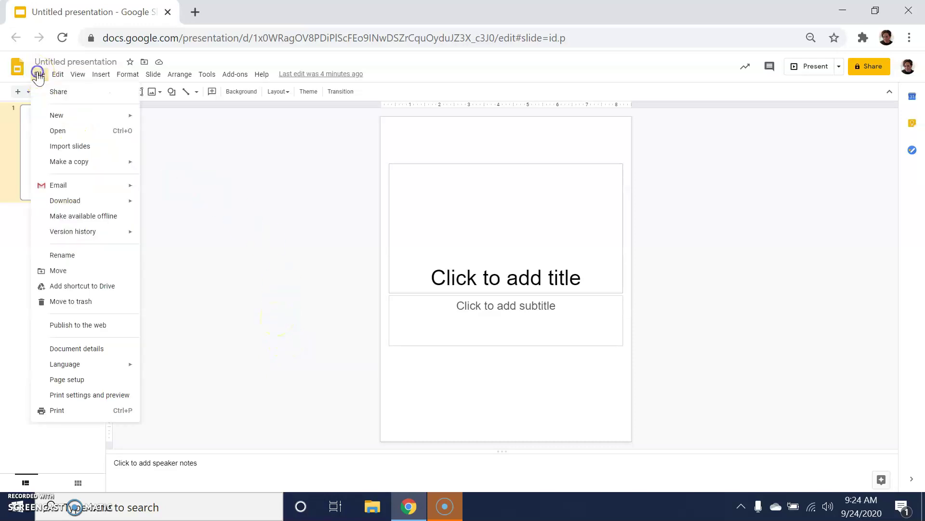
{"action": "left_click", "coordinate": [62, 380]}
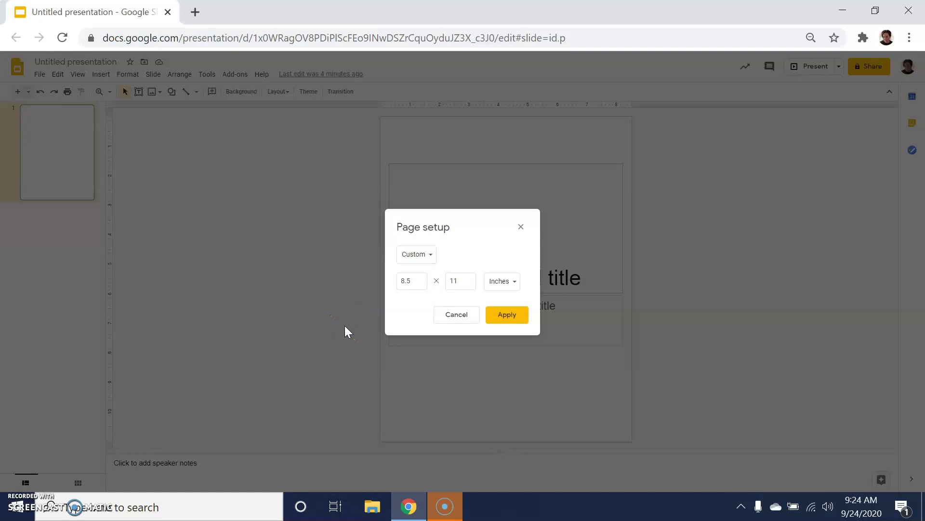
{"action": "left_click", "coordinate": [502, 310]}
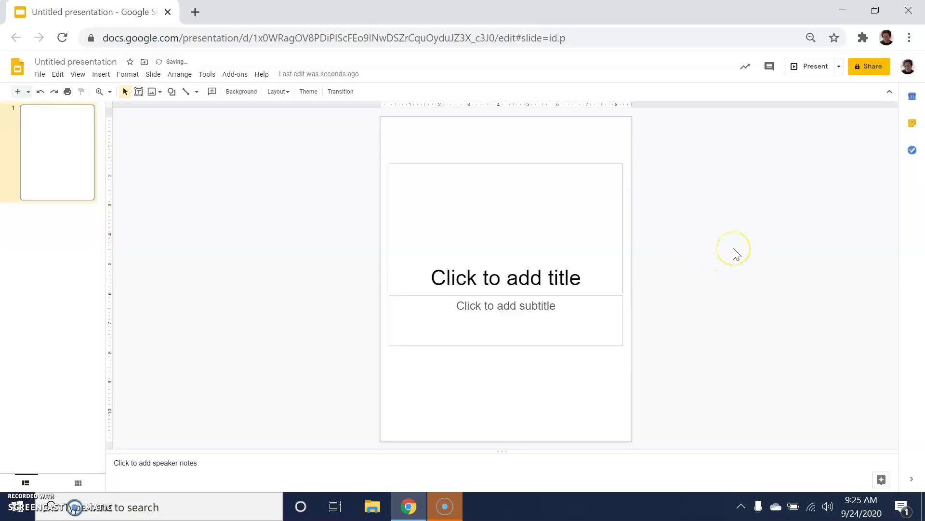
{"action": "left_click", "coordinate": [726, 234]}
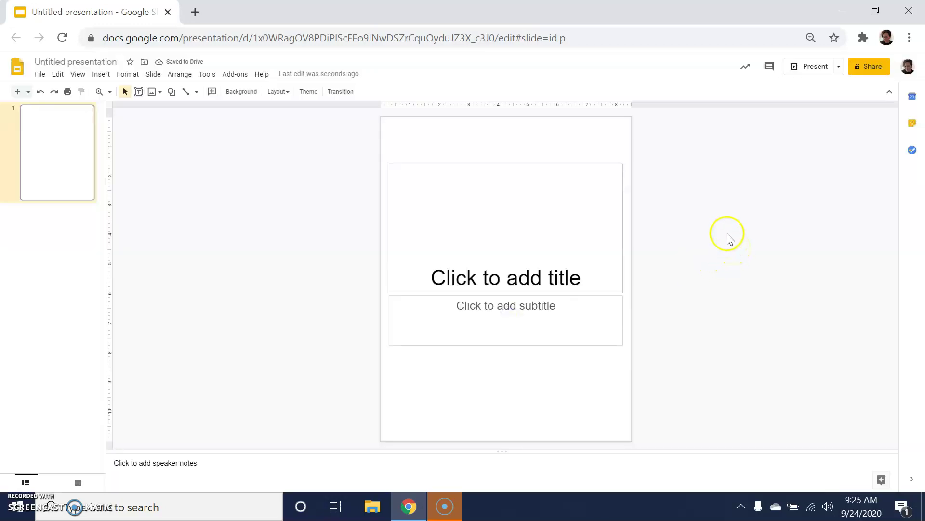
{"action": "left_click", "coordinate": [725, 234]}
{"action": "left_click", "coordinate": [721, 237]}
{"action": "left_click", "coordinate": [726, 225]}
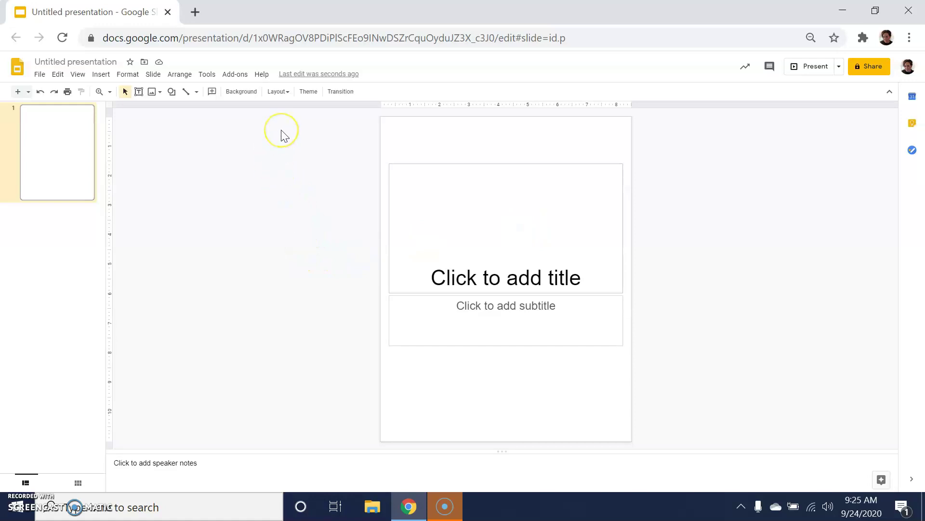
Set the slide background to a solid light blue colour
{"action": "left_click", "coordinate": [251, 94]}
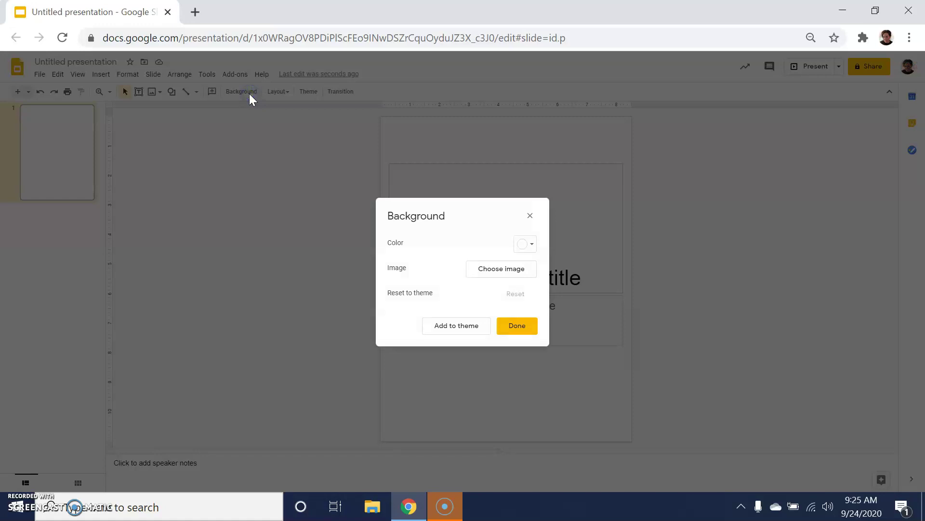
{"action": "left_click", "coordinate": [532, 244]}
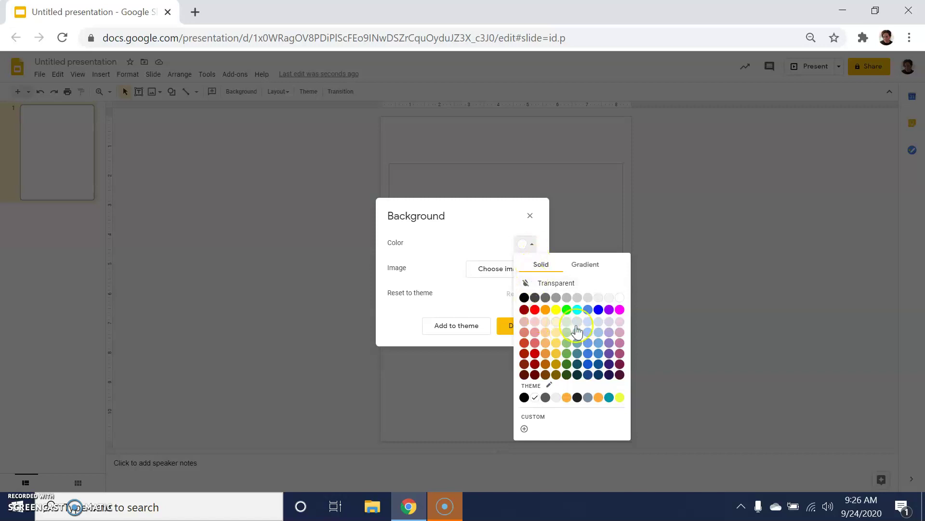
{"action": "left_click", "coordinate": [598, 331]}
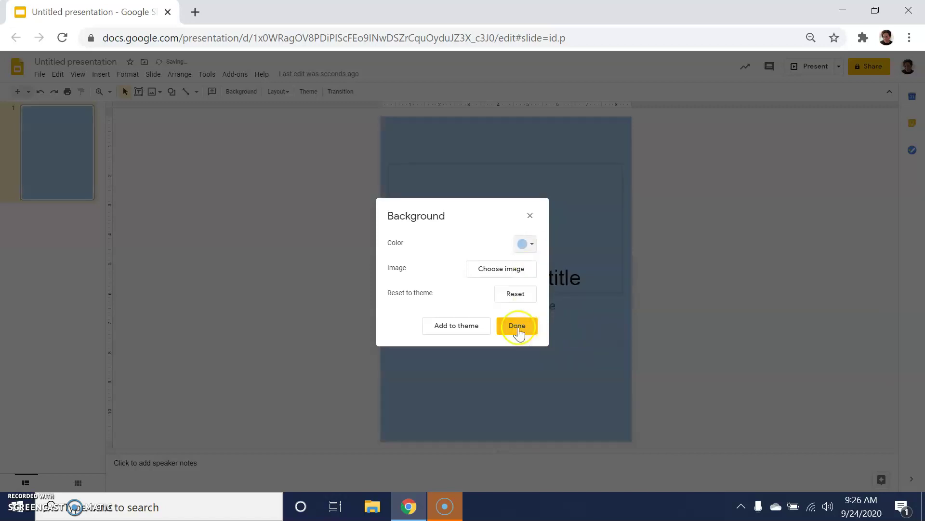
{"action": "left_click", "coordinate": [518, 326]}
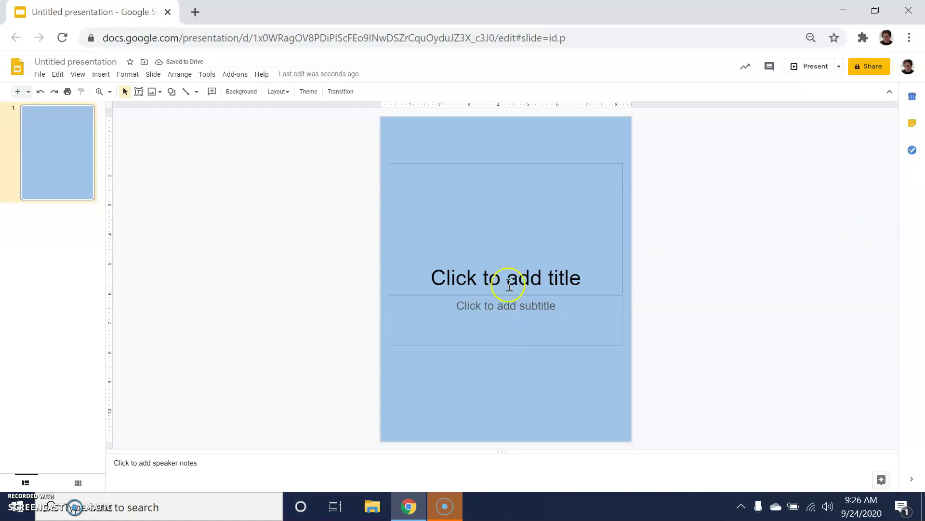
Type 'My Notebook' as the slide title, correcting the typos
{"action": "left_click", "coordinate": [433, 278]}
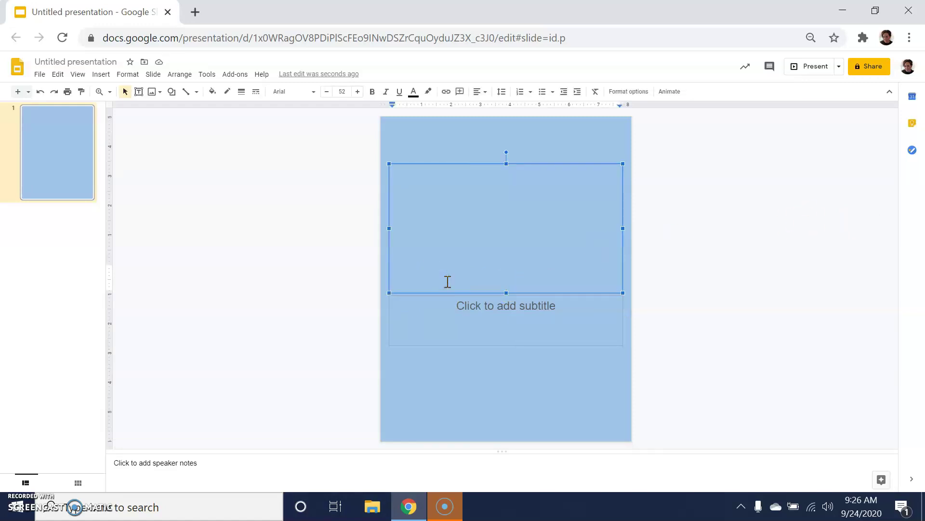
{"action": "type", "text": "My NOte"}
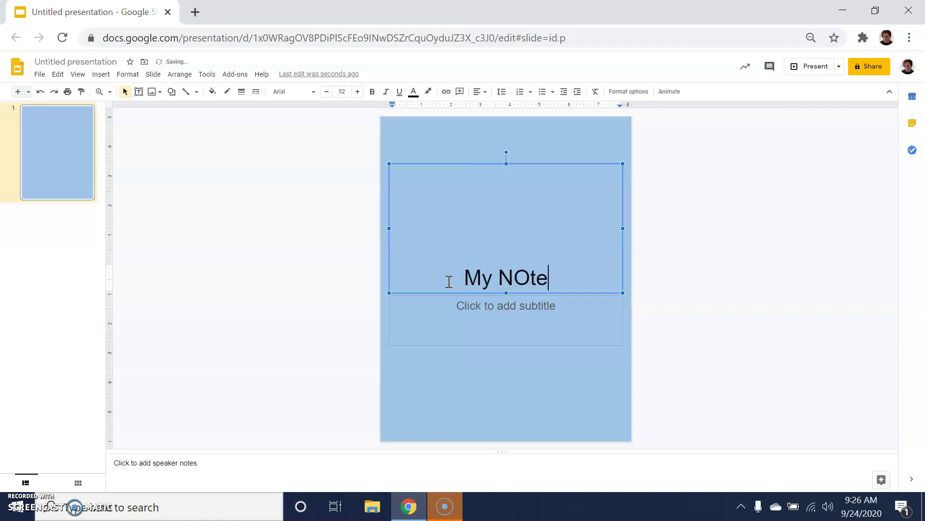
{"action": "key", "text": "BackSpace"}
{"action": "key", "text": "BackSpace"}
{"action": "key", "text": "BackSpace"}
{"action": "type", "text": "otebook"}
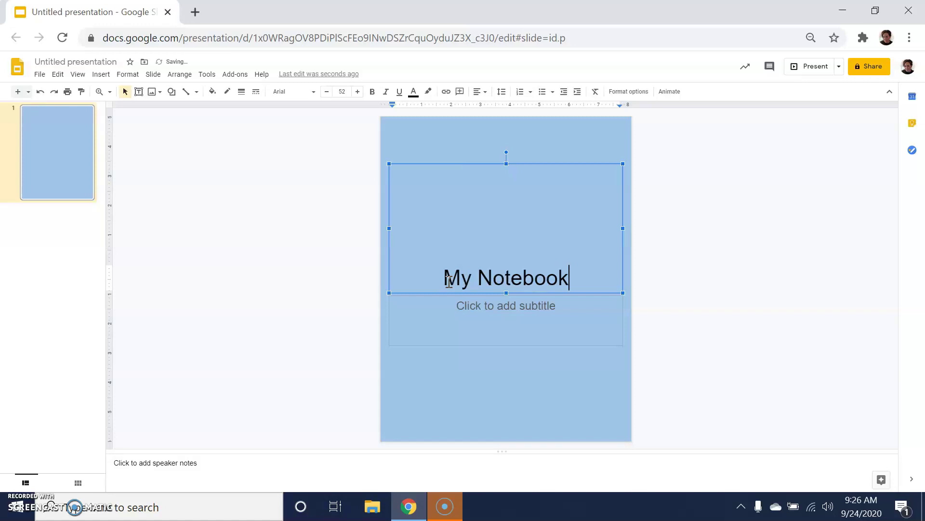
Enter the author's name in the subtitle, then select the title text
{"action": "left_click", "coordinate": [529, 311]}
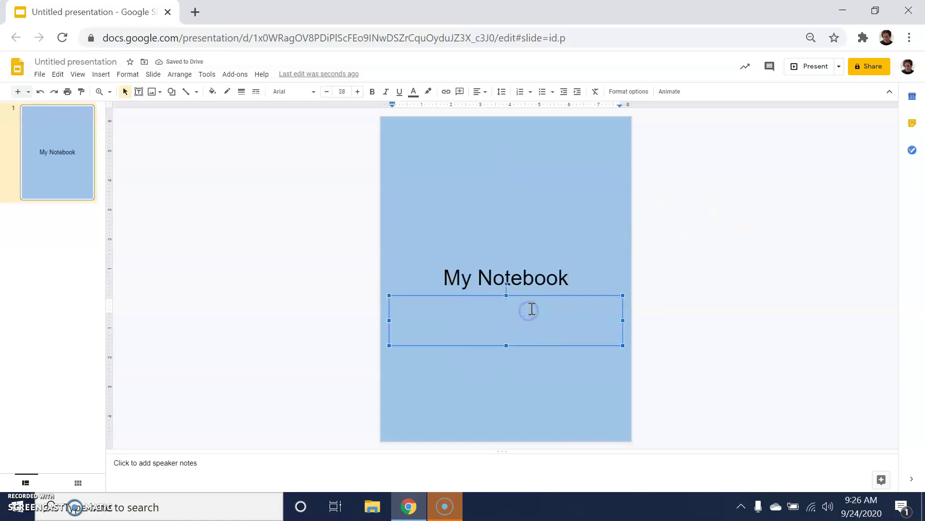
{"action": "type", "text": "Angela Stockma"}
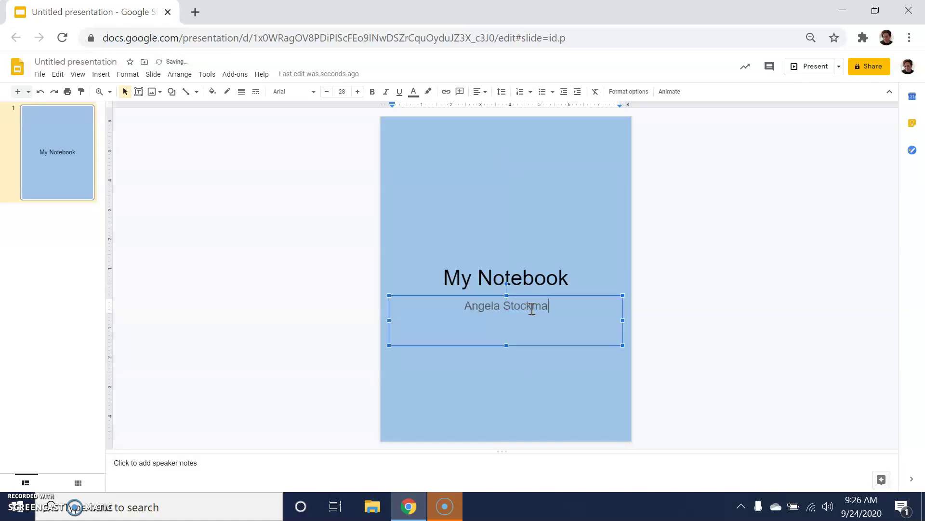
{"action": "type", "text": "n"}
{"action": "left_click", "coordinate": [737, 254]}
{"action": "left_click", "coordinate": [549, 278]}
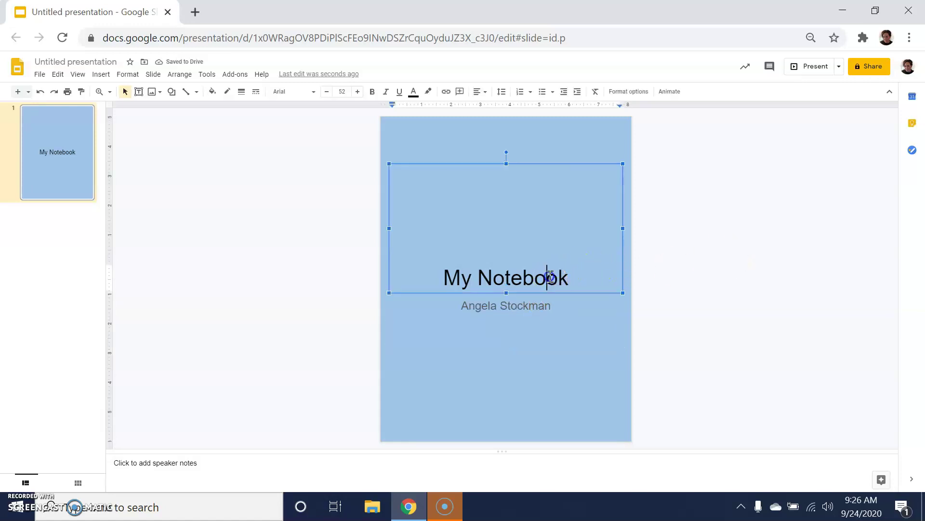
{"action": "left_click_drag", "start_coordinate": [570, 274], "coordinate": [424, 289]}
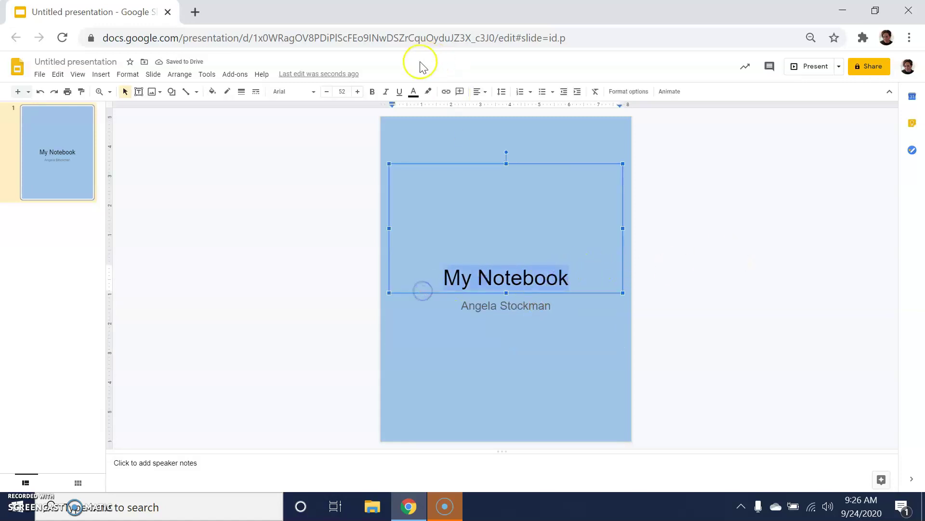
Change the My Notebook title text colour to white
{"action": "left_click", "coordinate": [413, 91]}
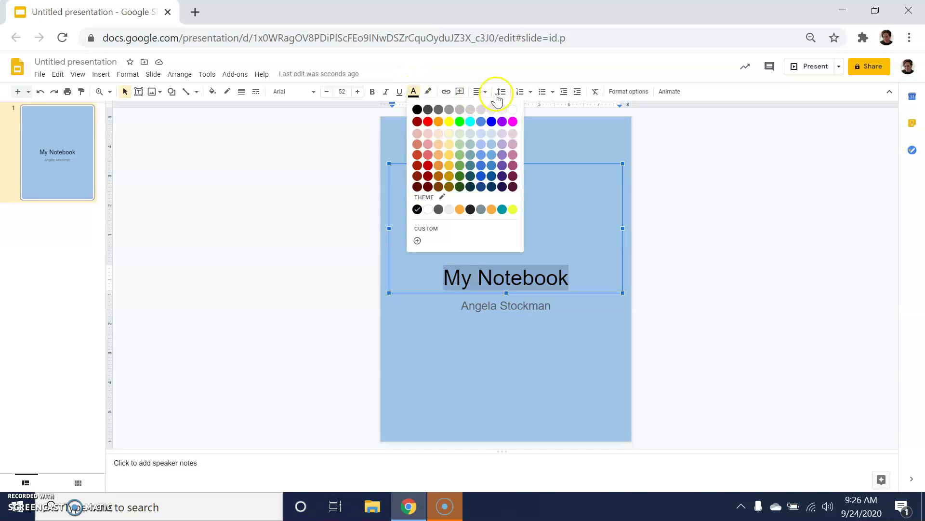
{"action": "left_click", "coordinate": [513, 110]}
{"action": "left_click", "coordinate": [738, 256]}
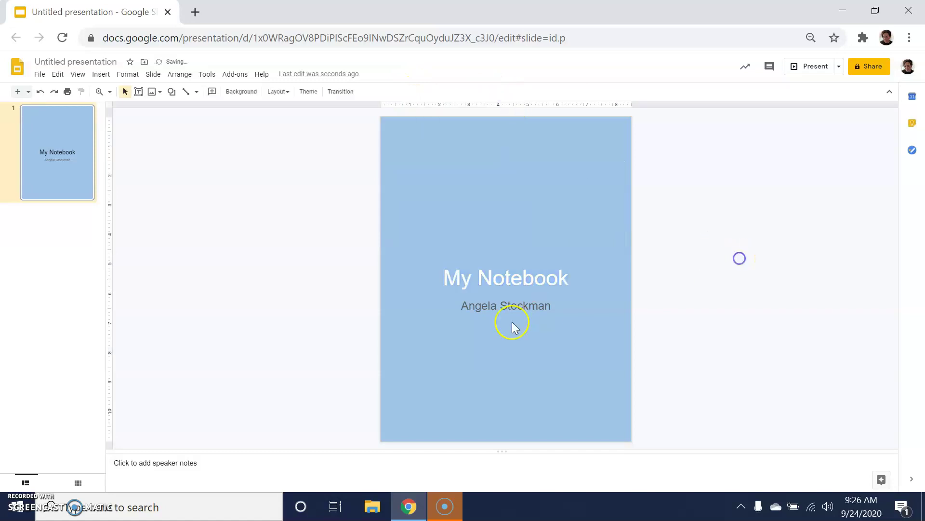
Give the author's name in the subtitle a white highlight
{"action": "left_click", "coordinate": [512, 322]}
{"action": "left_click_drag", "start_coordinate": [551, 304], "coordinate": [455, 311]}
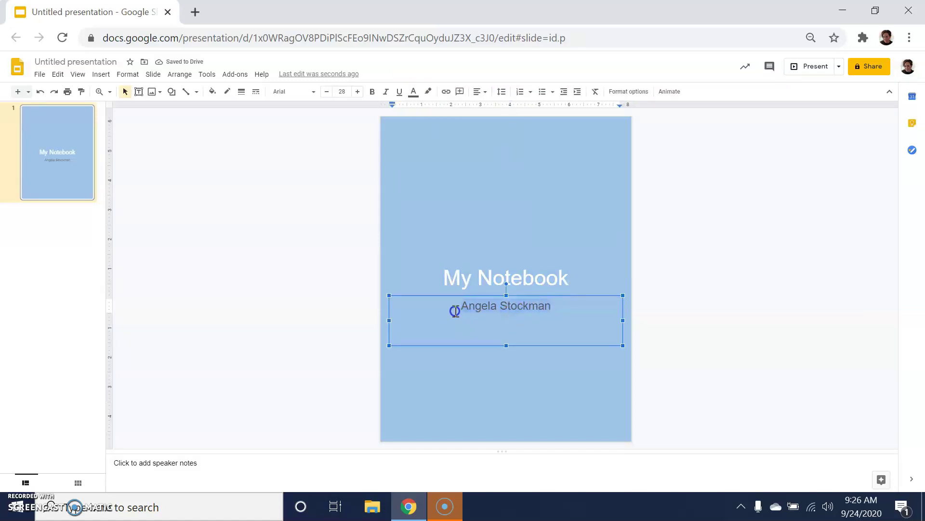
{"action": "left_click", "coordinate": [428, 92]}
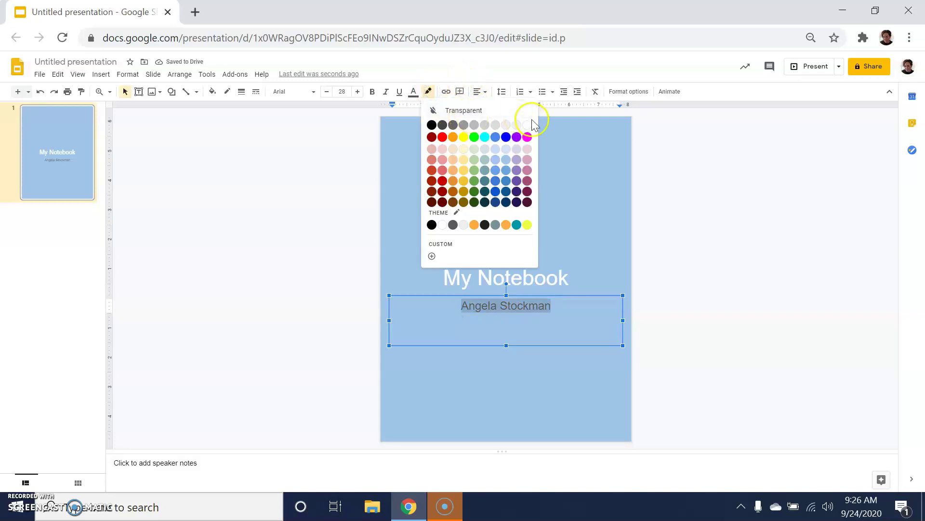
{"action": "left_click", "coordinate": [528, 125]}
{"action": "left_click", "coordinate": [774, 218]}
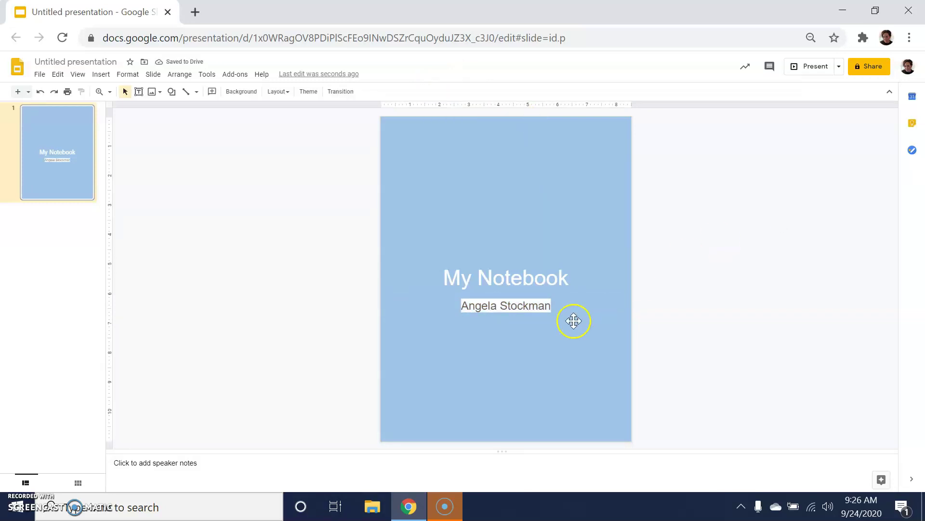
{"action": "left_click", "coordinate": [703, 277]}
Shrink the My Notebook title box to fit its text and move it near the top
{"action": "left_click", "coordinate": [552, 280]}
{"action": "left_click", "coordinate": [512, 279]}
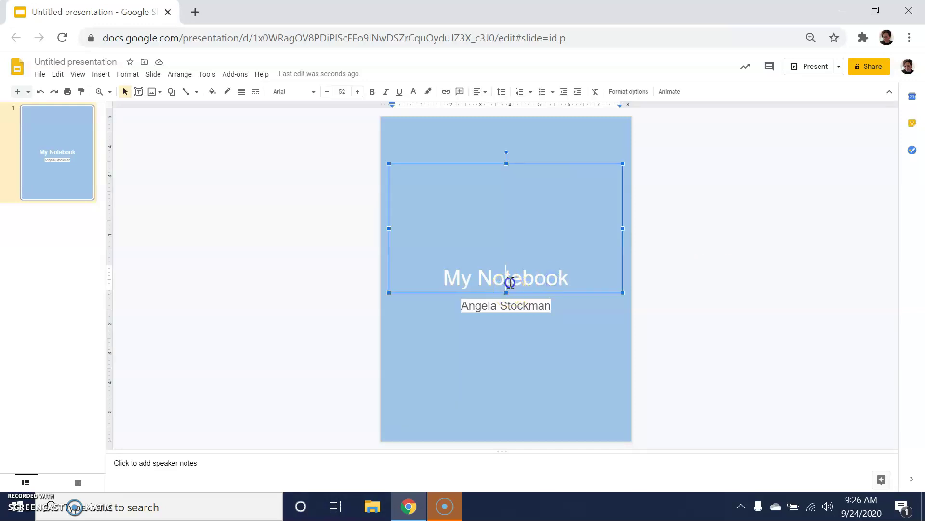
{"action": "left_click", "coordinate": [506, 292]}
{"action": "left_click_drag", "start_coordinate": [506, 164], "coordinate": [506, 254]}
{"action": "left_click_drag", "start_coordinate": [541, 252], "coordinate": [536, 138]}
Shrink the author-name subtitle box and move it directly under the title
{"action": "left_click", "coordinate": [518, 309]}
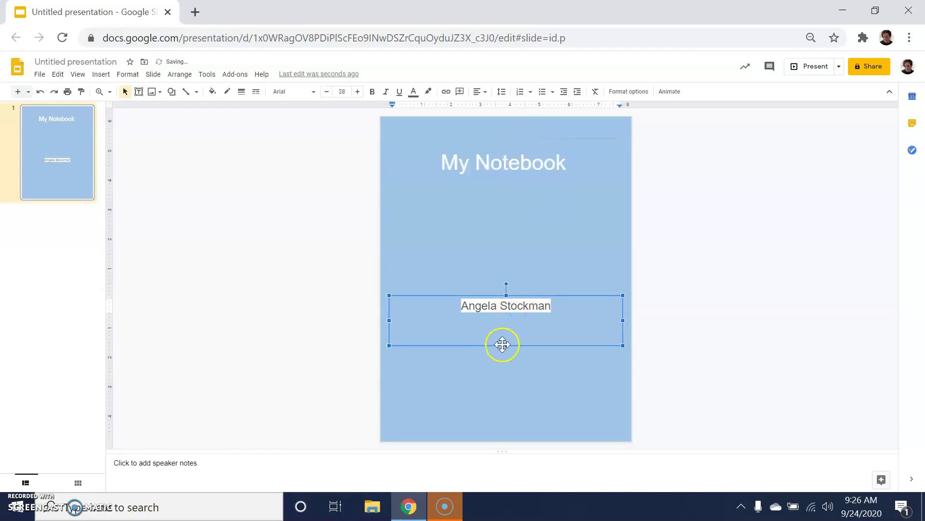
{"action": "left_click_drag", "start_coordinate": [506, 345], "coordinate": [512, 313]}
{"action": "left_click_drag", "start_coordinate": [569, 295], "coordinate": [568, 190]}
{"action": "left_click", "coordinate": [765, 208]}
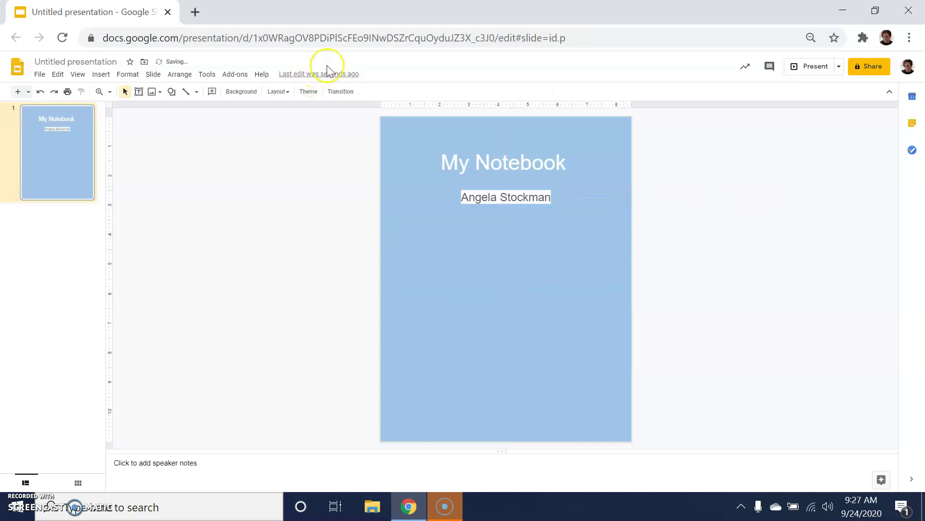
{"action": "left_click", "coordinate": [309, 91]}
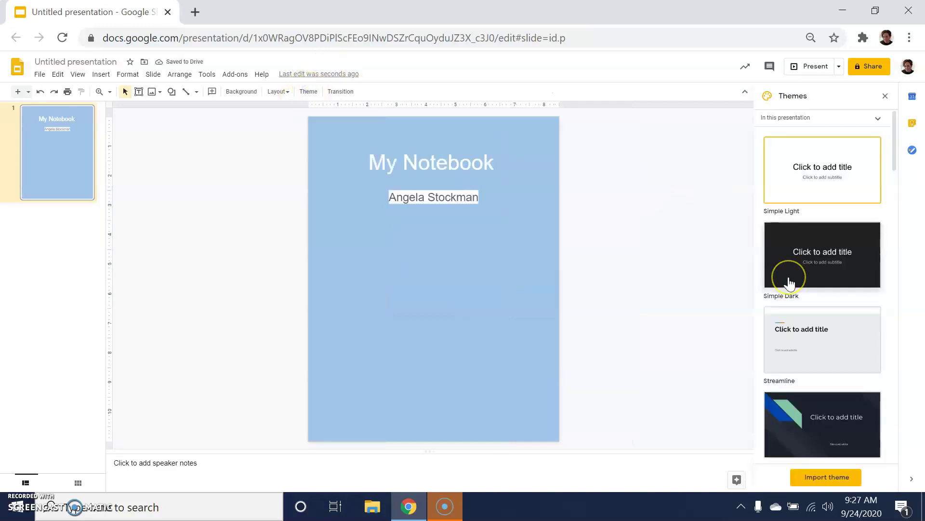
{"action": "scroll", "coordinate": [795, 253], "scroll_direction": "down", "scroll_amount": 4}
{"action": "scroll", "coordinate": [797, 257], "scroll_direction": "down", "scroll_amount": 7}
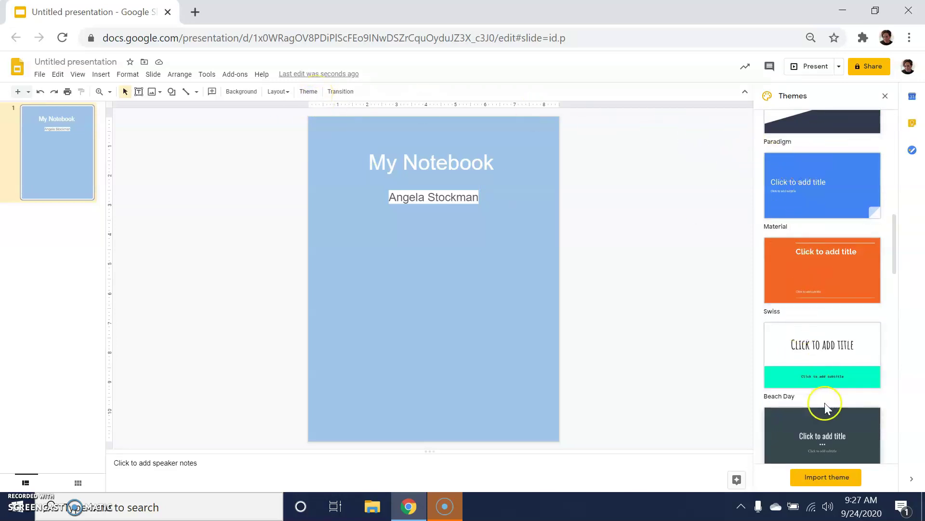
{"action": "left_click", "coordinate": [830, 369]}
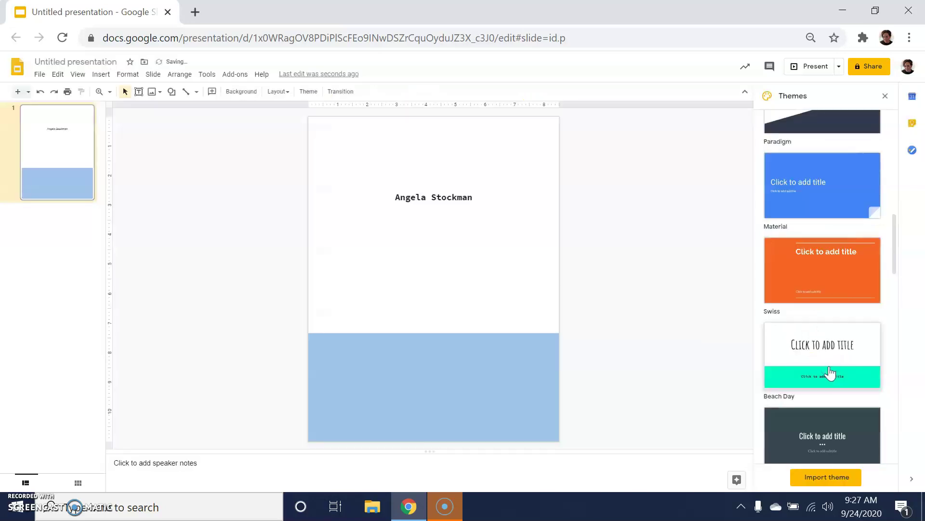
{"action": "left_click", "coordinate": [836, 436]}
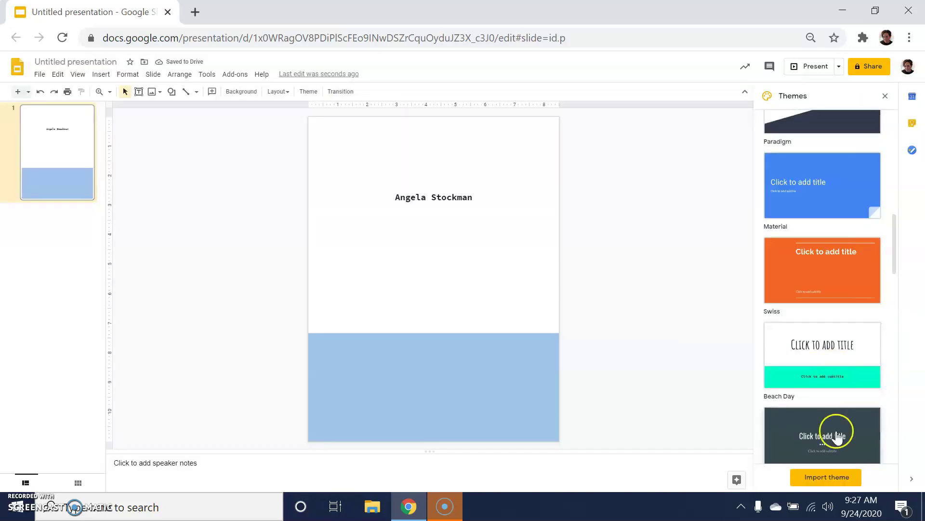
{"action": "left_click", "coordinate": [833, 262]}
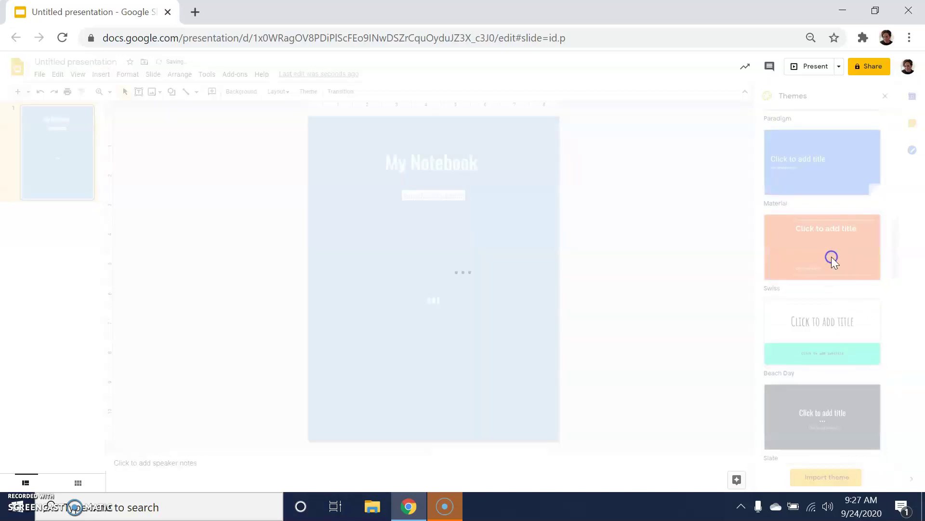
{"action": "scroll", "coordinate": [815, 271], "scroll_direction": "down", "scroll_amount": 5}
{"action": "left_click", "coordinate": [814, 273]}
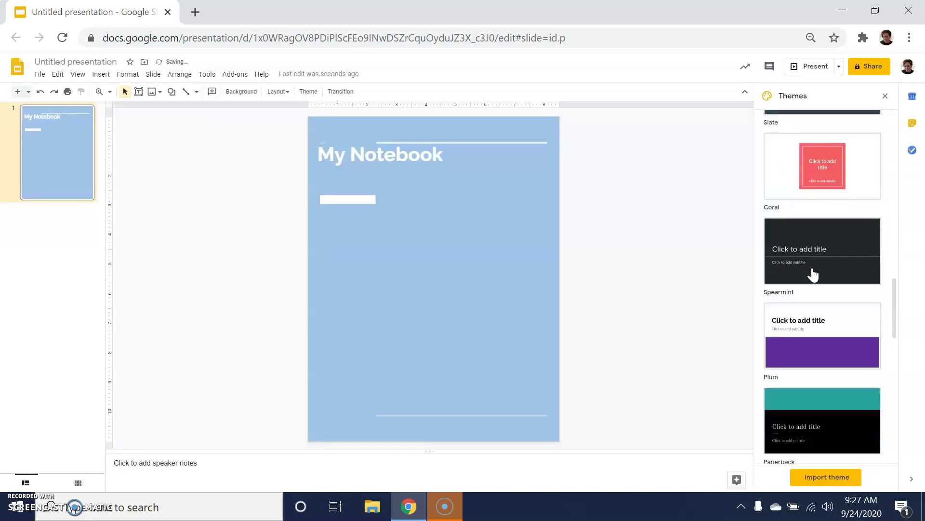
{"action": "left_click", "coordinate": [808, 310]}
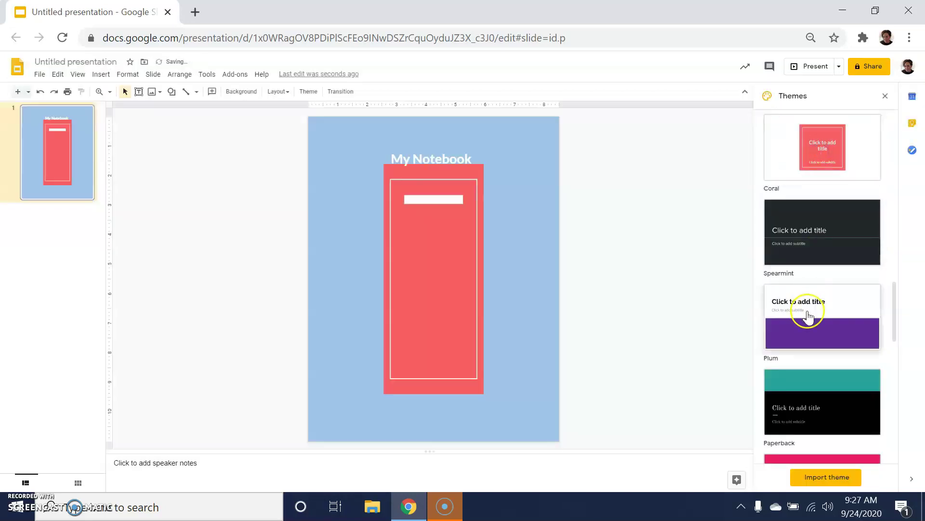
{"action": "left_click", "coordinate": [816, 385]}
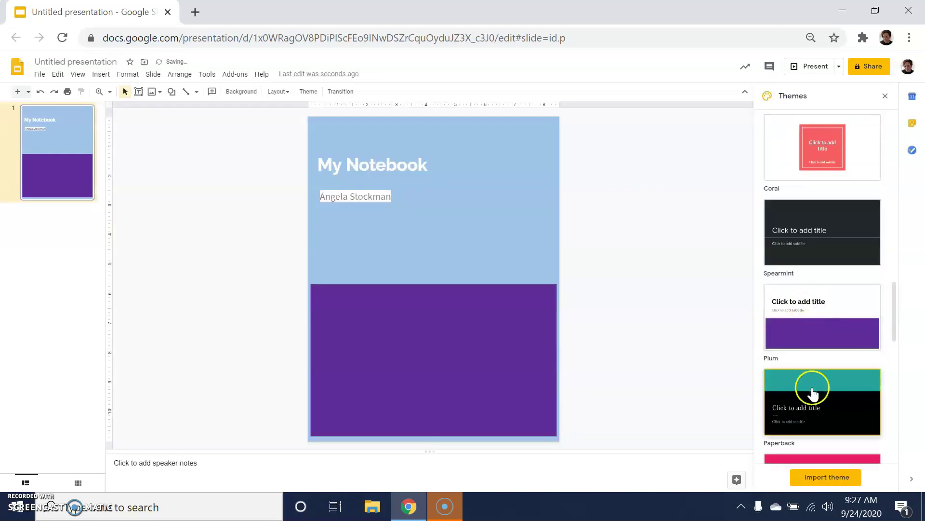
{"action": "scroll", "coordinate": [823, 368], "scroll_direction": "down", "scroll_amount": 5}
{"action": "left_click", "coordinate": [823, 368]}
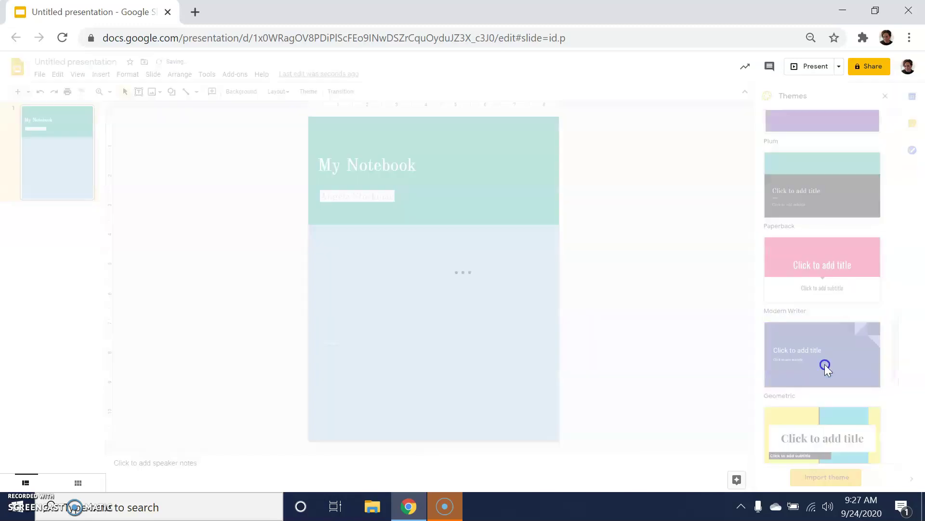
{"action": "scroll", "coordinate": [825, 370], "scroll_direction": "down", "scroll_amount": 2}
{"action": "left_click", "coordinate": [825, 371]}
{"action": "scroll", "coordinate": [825, 366], "scroll_direction": "down", "scroll_amount": 1}
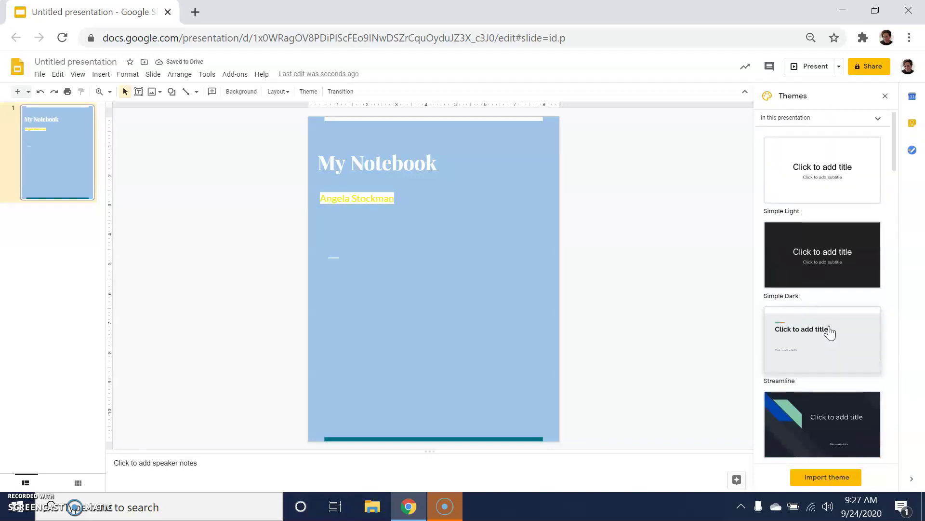
{"action": "left_click", "coordinate": [845, 150]}
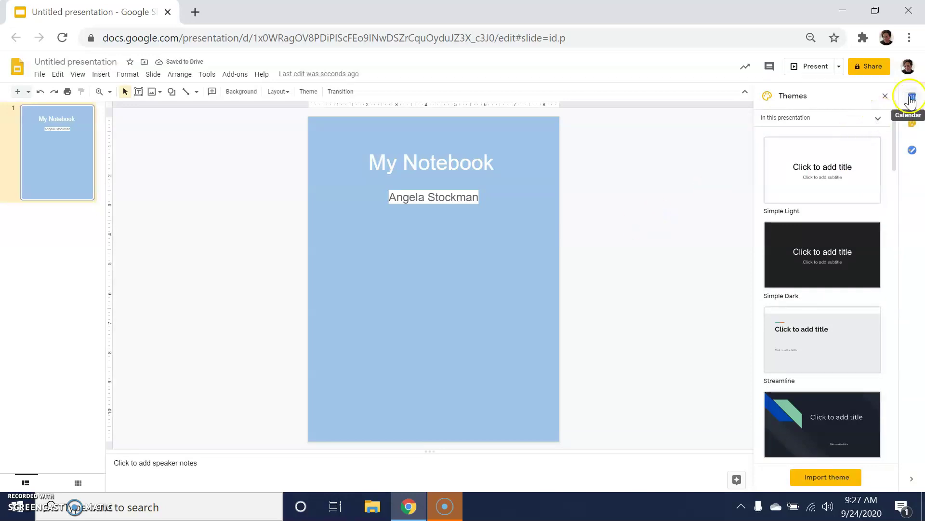
{"action": "left_click", "coordinate": [885, 99]}
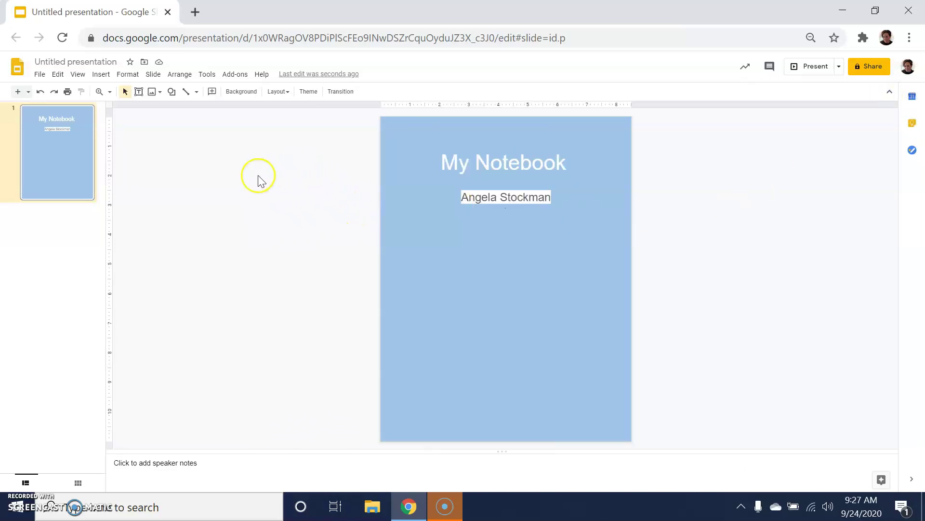
Open the Insert > Image > Search the web panel beside the slide
{"action": "left_click", "coordinate": [98, 75]}
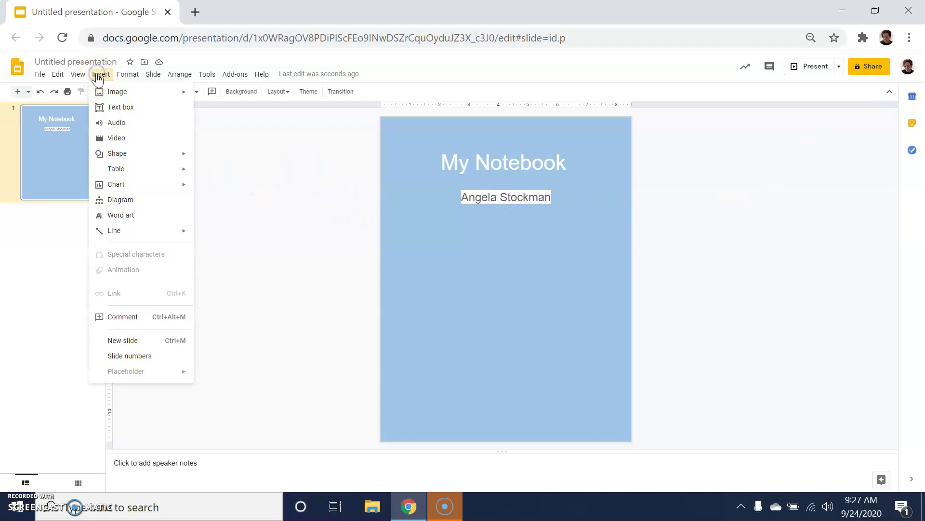
{"action": "mouse_move", "coordinate": [111, 93]}
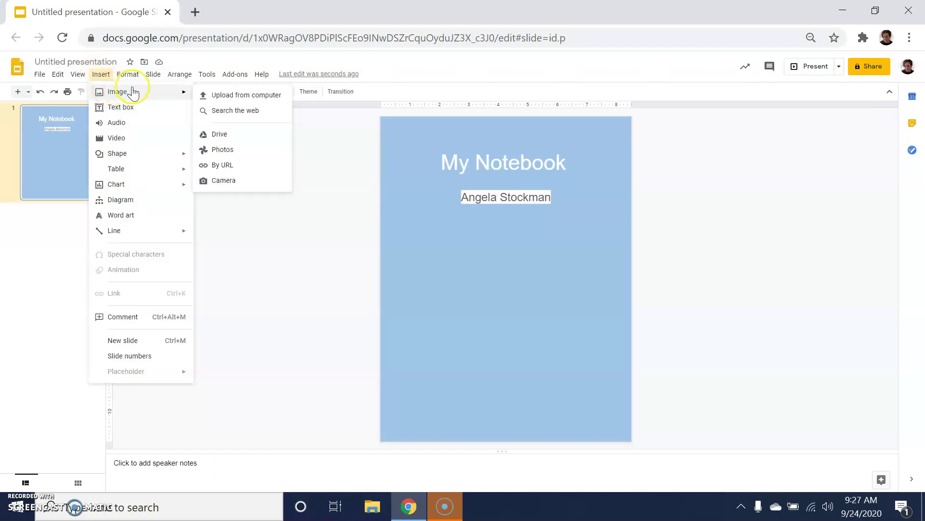
{"action": "left_click", "coordinate": [236, 99]}
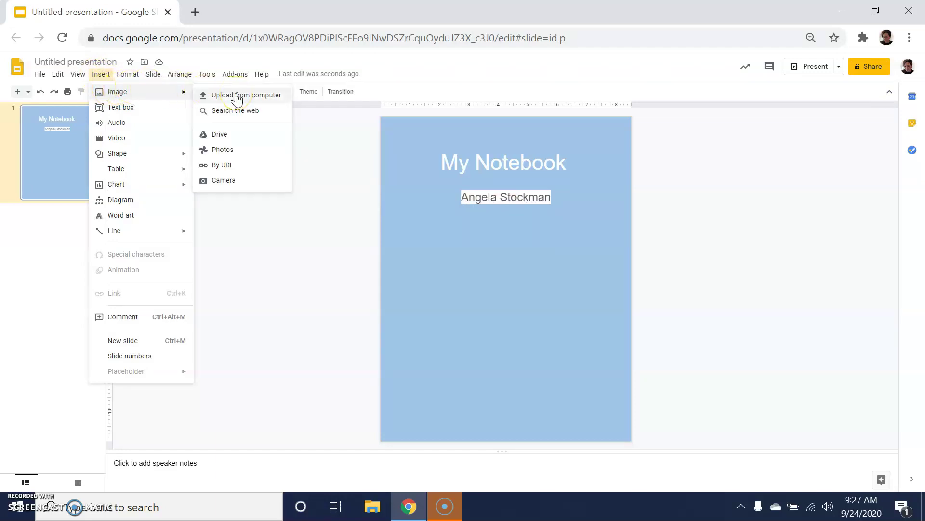
{"action": "left_click", "coordinate": [230, 134]}
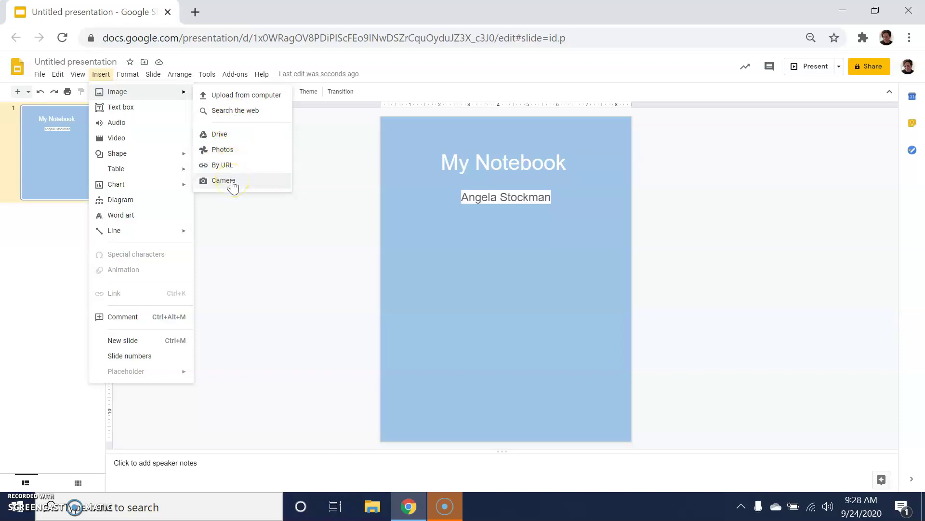
{"action": "left_click", "coordinate": [250, 109]}
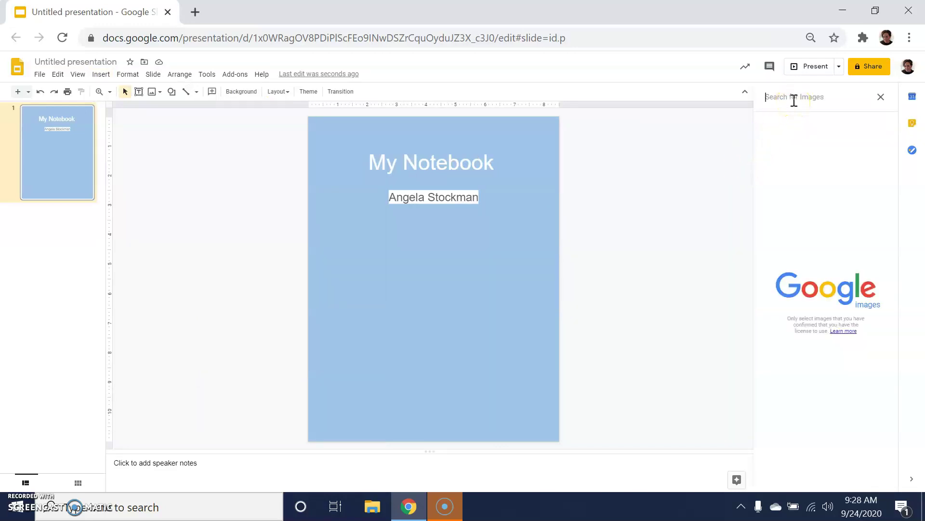
Search for a gear image, drop it onto the slide and shrink it
{"action": "type", "text": "gear"}
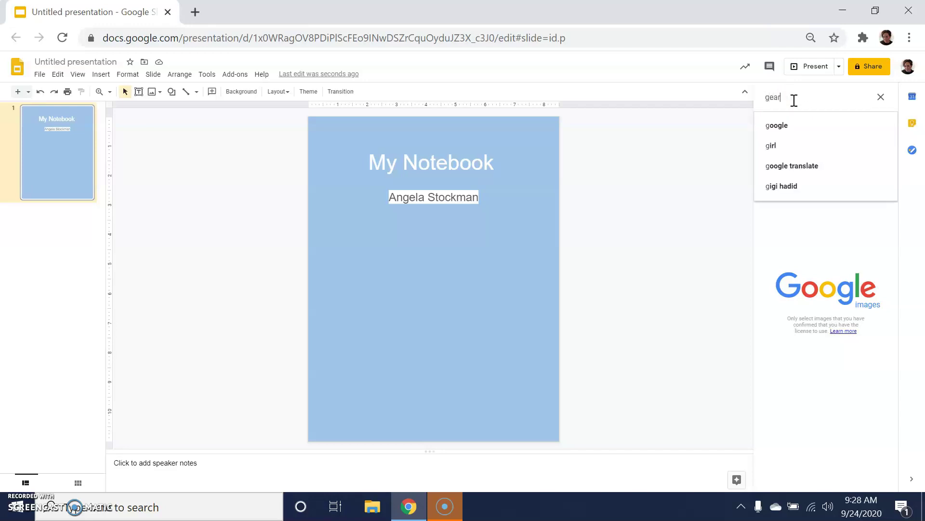
{"action": "key", "text": "Return"}
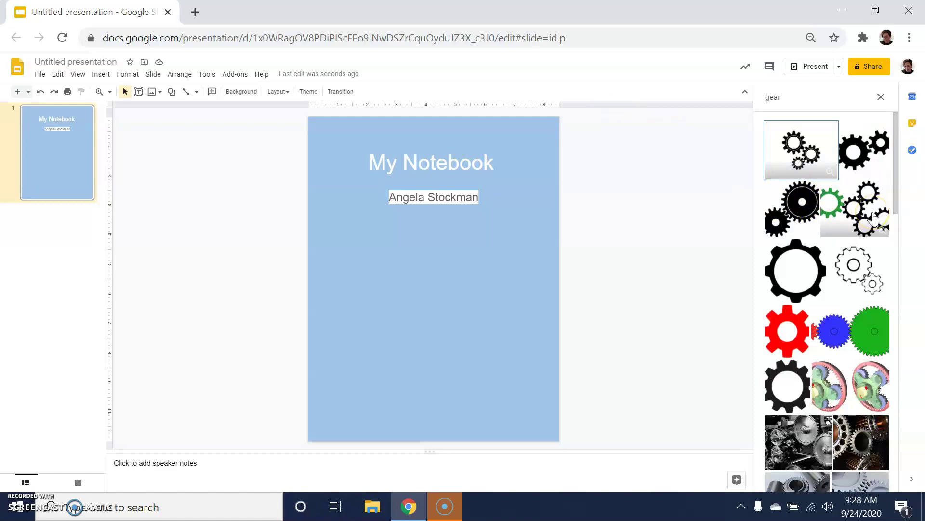
{"action": "left_click_drag", "start_coordinate": [874, 217], "coordinate": [391, 219]}
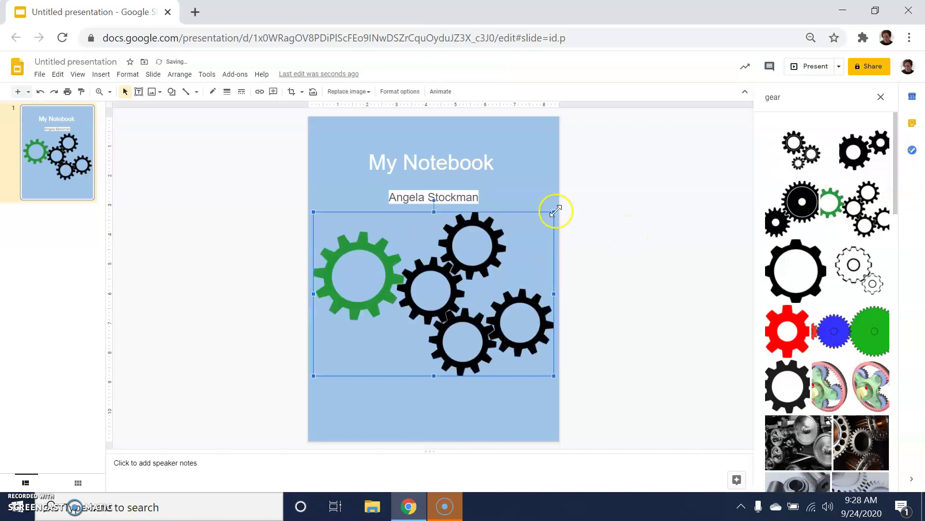
{"action": "left_click_drag", "start_coordinate": [552, 213], "coordinate": [452, 241]}
Open Format options for the gear image and rotate it 90° four times back upright
{"action": "right_click", "coordinate": [452, 241]}
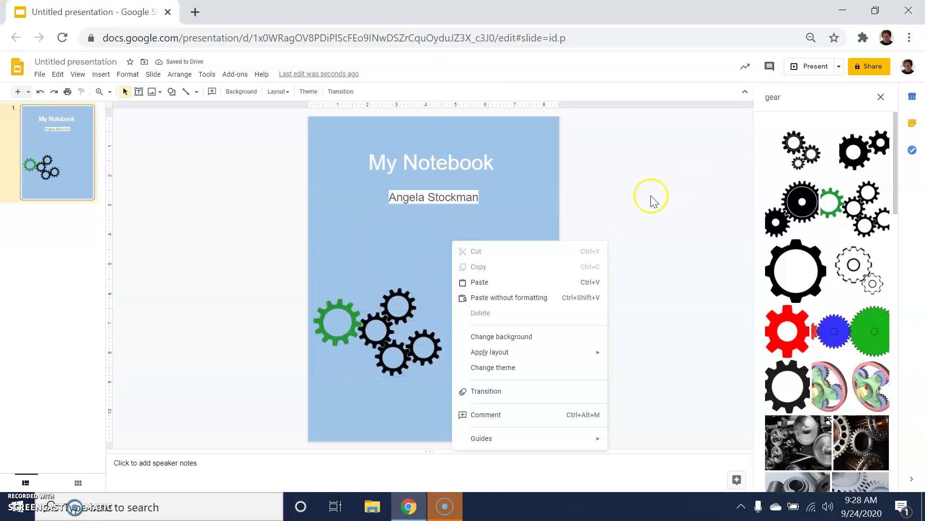
{"action": "left_click", "coordinate": [375, 315]}
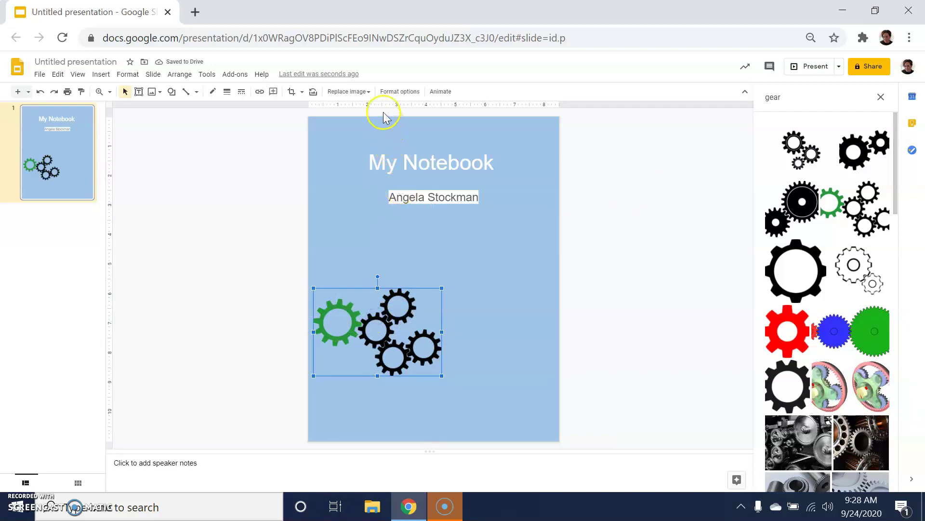
{"action": "left_click", "coordinate": [394, 92]}
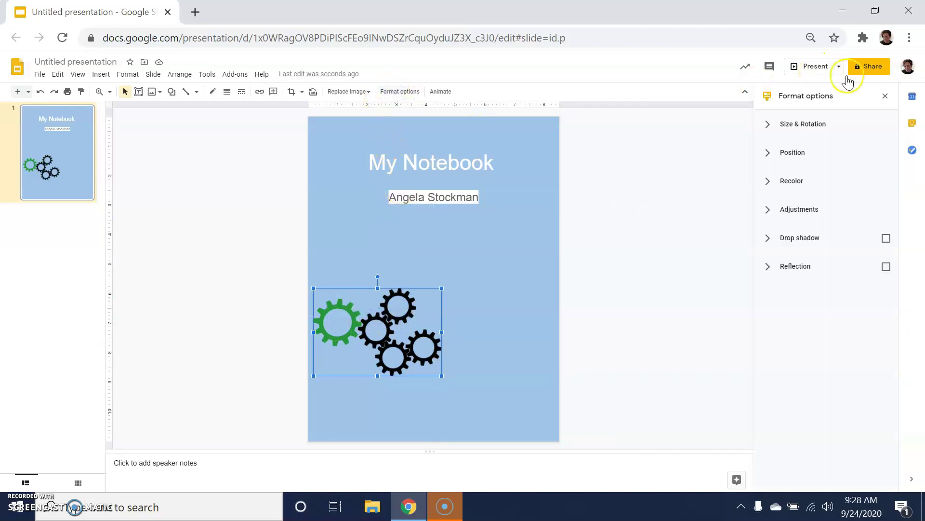
{"action": "left_click", "coordinate": [812, 126]}
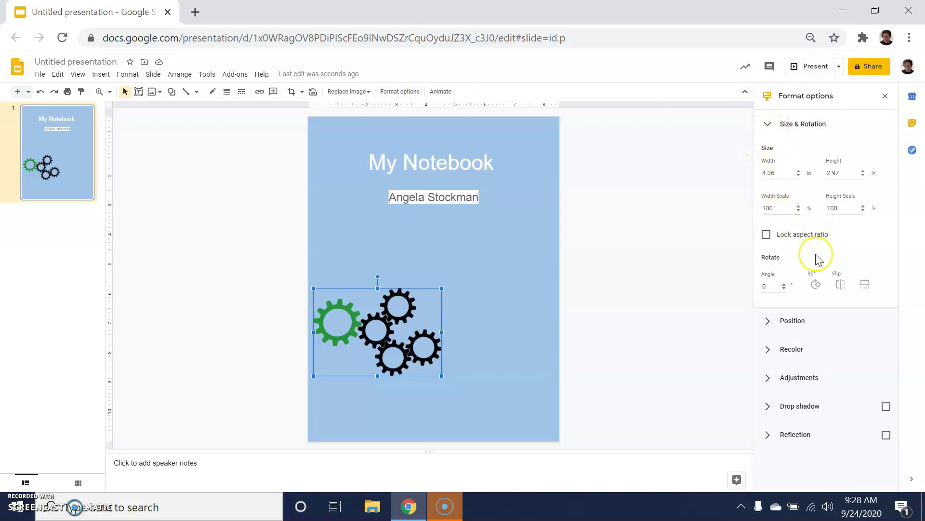
{"action": "left_click", "coordinate": [812, 285]}
{"action": "left_click", "coordinate": [811, 286]}
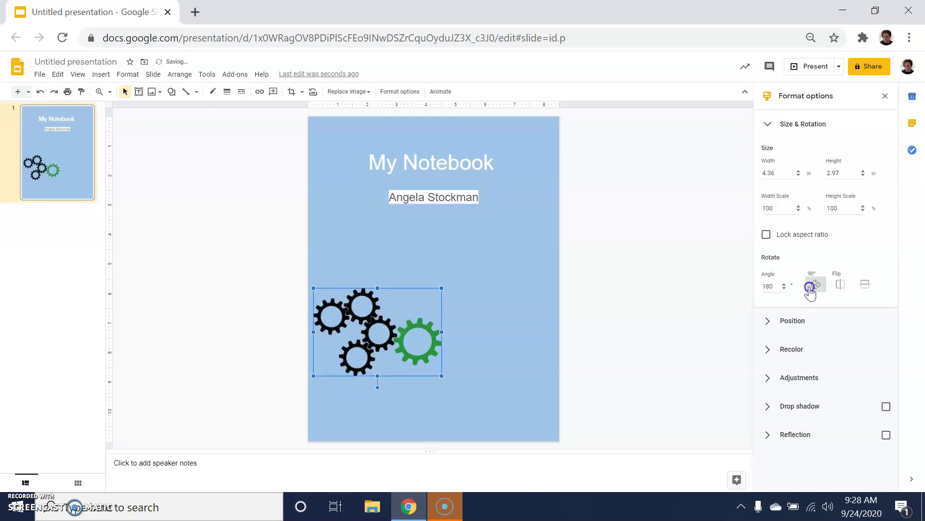
{"action": "left_click", "coordinate": [811, 286]}
{"action": "left_click", "coordinate": [812, 286]}
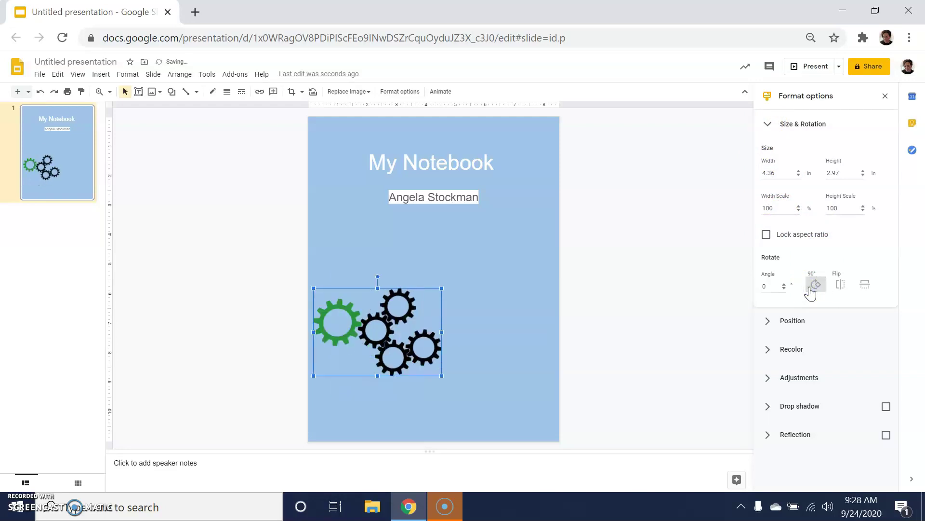
Measure the gear image's position from Center (X −1.9 in, Y 1.8 in)
{"action": "left_click", "coordinate": [769, 125]}
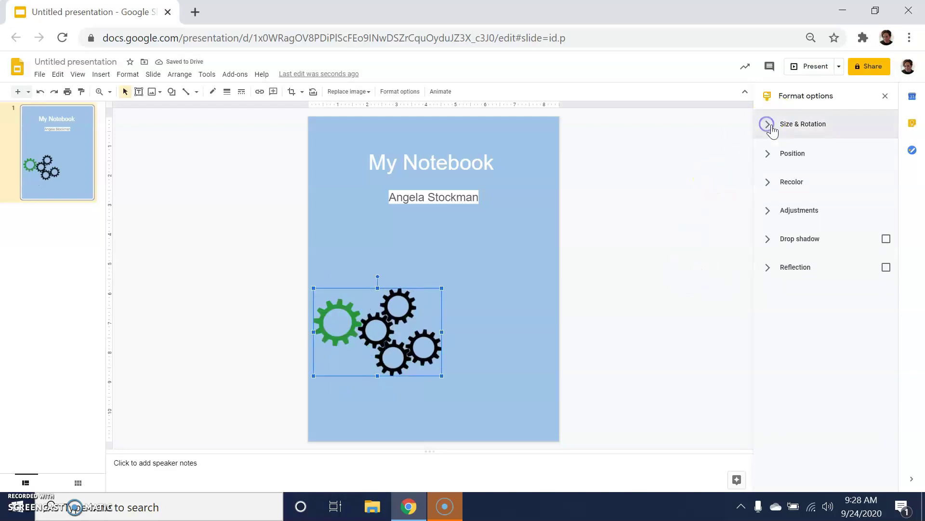
{"action": "left_click", "coordinate": [796, 153]}
{"action": "left_click", "coordinate": [805, 189]}
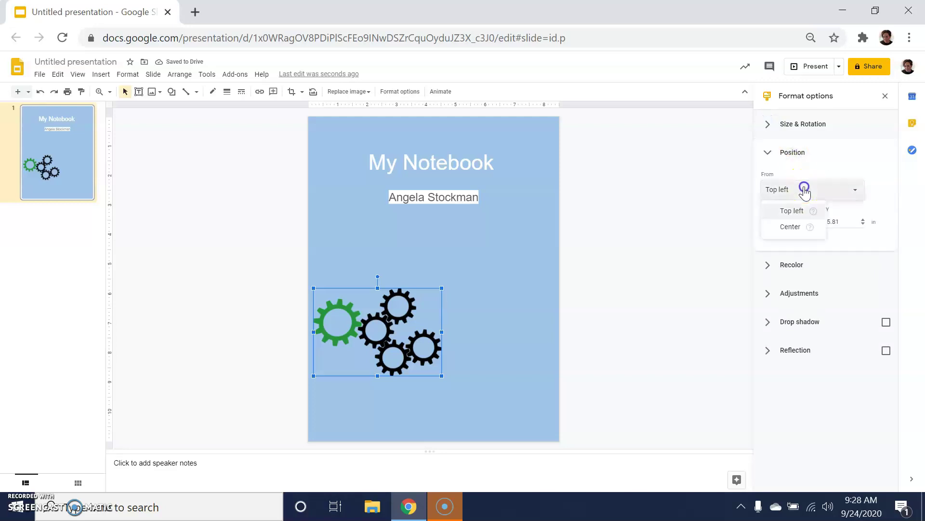
{"action": "left_click", "coordinate": [792, 229]}
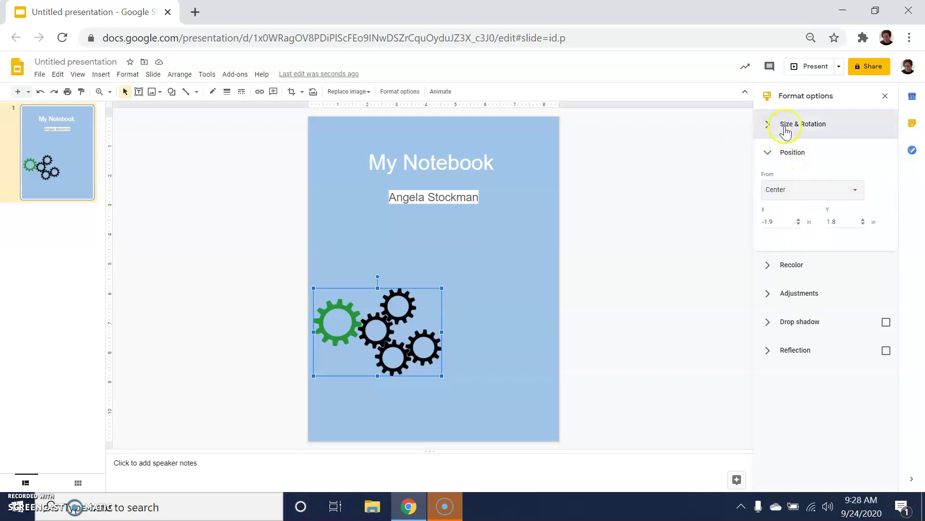
Try the Light 4 and Dark 6 recolor presets on the gear, settling on Light 6
{"action": "left_click", "coordinate": [770, 152]}
{"action": "left_click", "coordinate": [795, 183]}
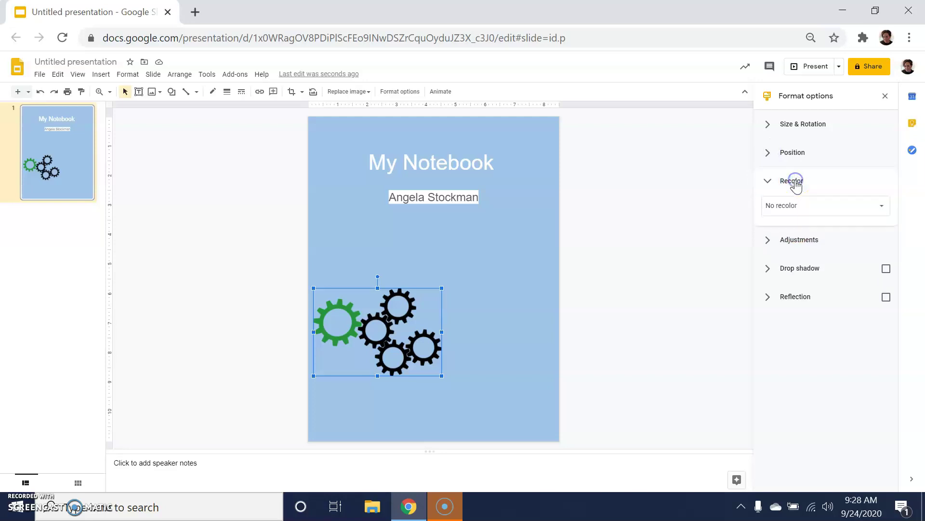
{"action": "left_click", "coordinate": [796, 202]}
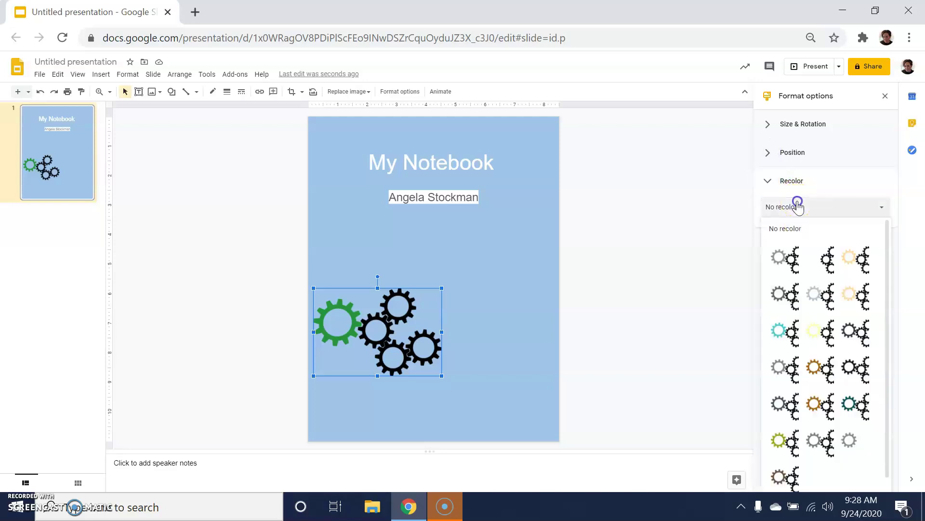
{"action": "left_click", "coordinate": [779, 295]}
{"action": "left_click", "coordinate": [798, 209]}
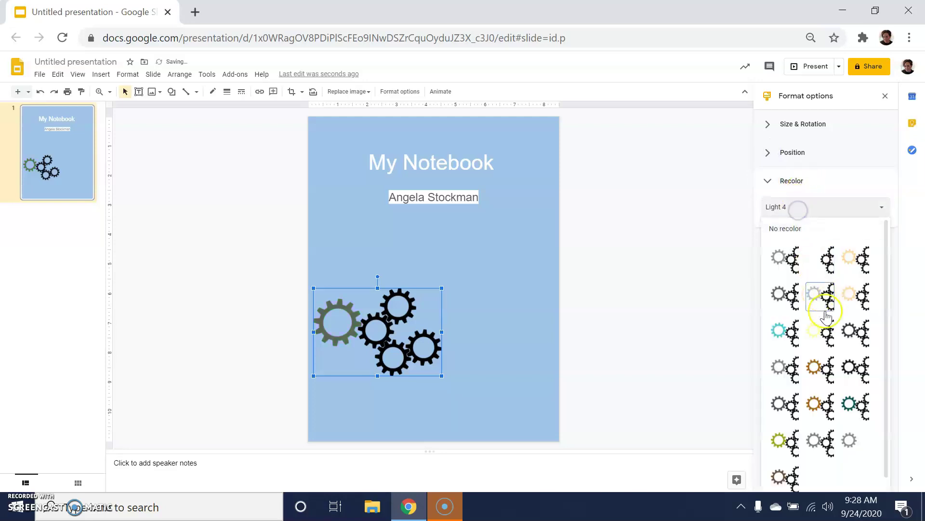
{"action": "left_click", "coordinate": [831, 341]}
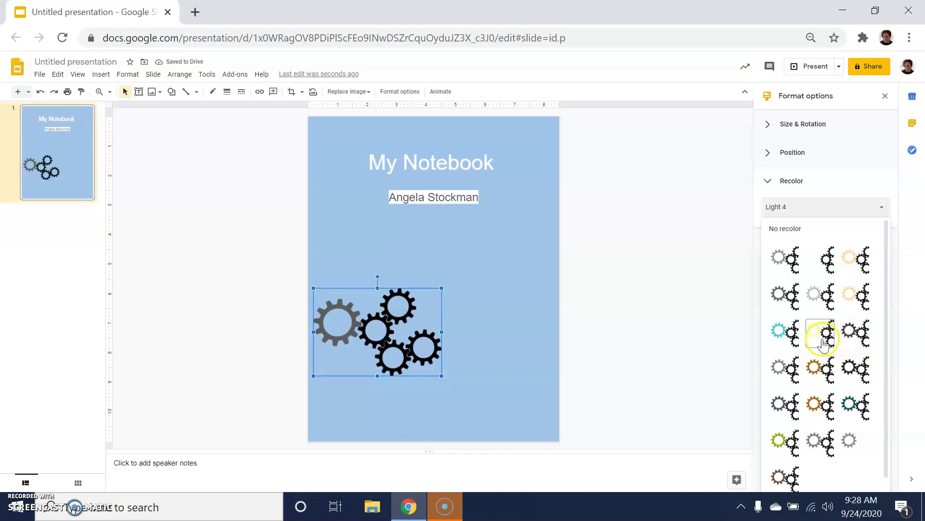
{"action": "left_click", "coordinate": [818, 369]}
{"action": "left_click", "coordinate": [806, 207]}
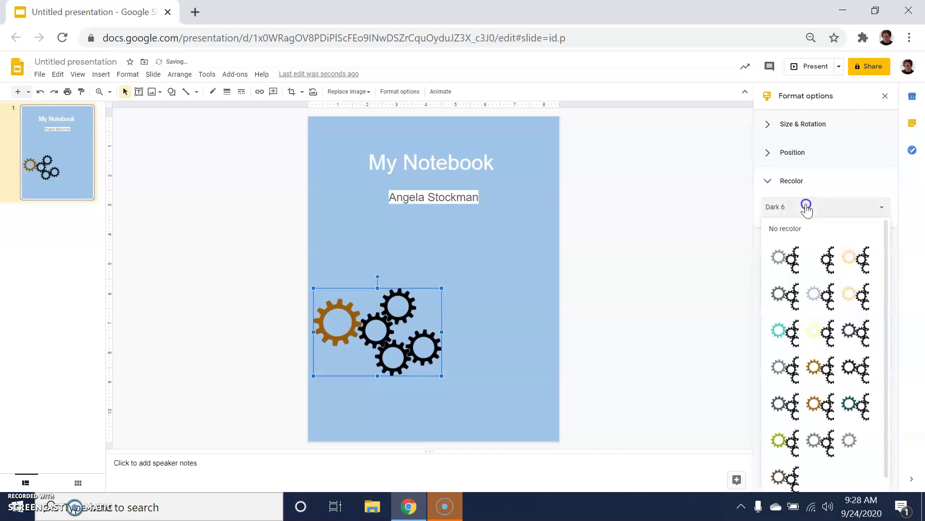
{"action": "left_click", "coordinate": [857, 301]}
Adjust transparency, brightness and contrast so the gears turn solid black, and enable drop shadow
{"action": "left_click", "coordinate": [804, 242]}
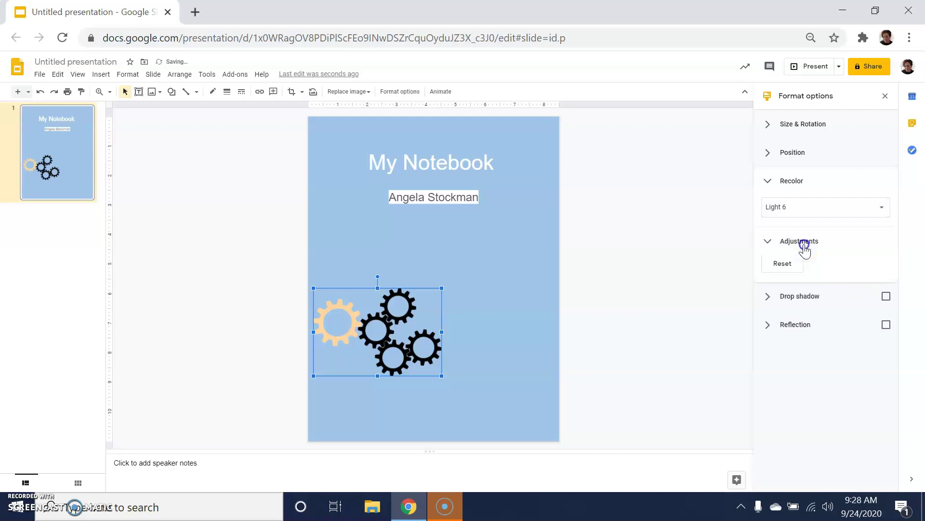
{"action": "mouse_move", "coordinate": [767, 273]}
{"action": "left_mouse_down"}
{"action": "mouse_move", "coordinate": [834, 267]}
{"action": "mouse_move", "coordinate": [765, 276]}
{"action": "left_mouse_up"}
{"action": "left_click_drag", "start_coordinate": [826, 296], "coordinate": [778, 297]}
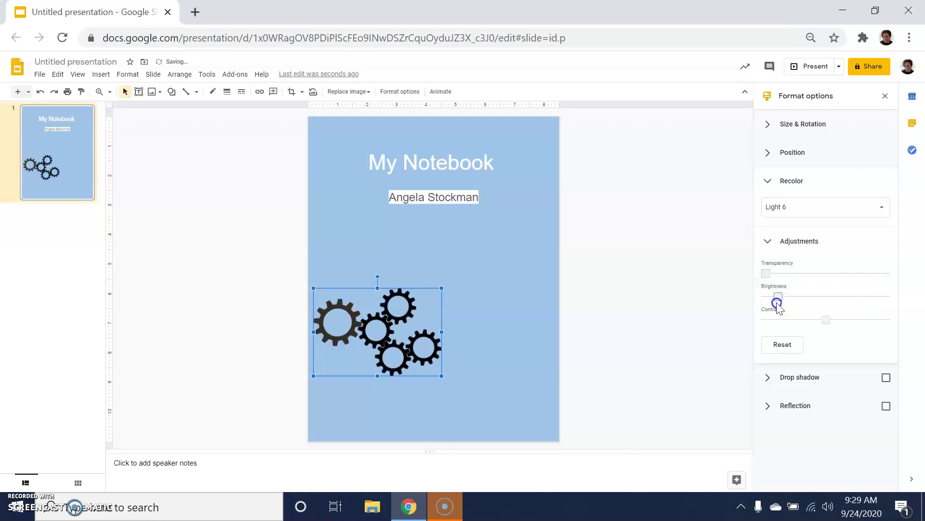
{"action": "left_click_drag", "start_coordinate": [827, 319], "coordinate": [871, 316]}
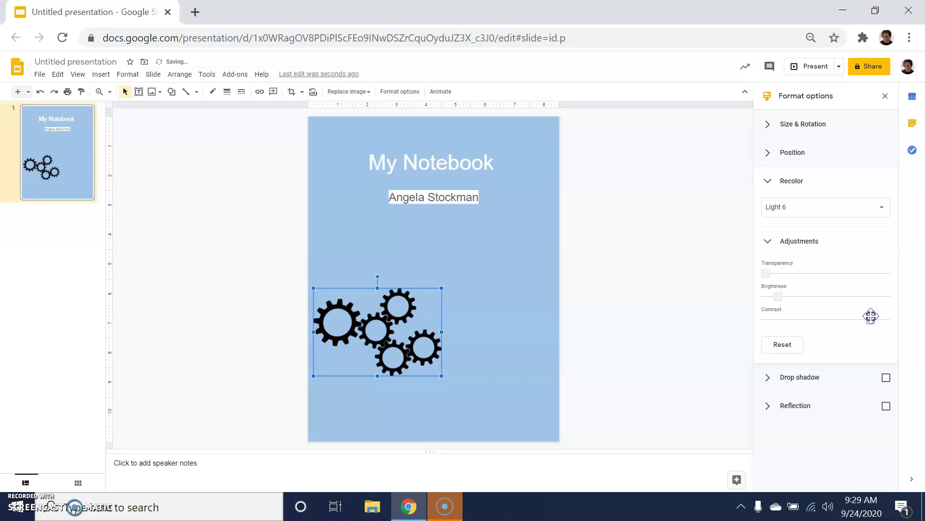
{"action": "left_click", "coordinate": [769, 242]}
{"action": "left_click", "coordinate": [797, 283]}
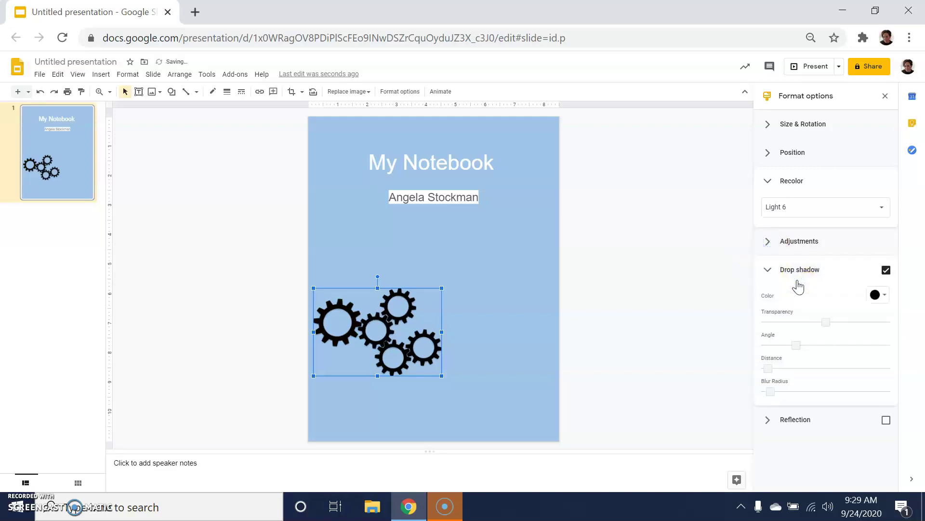
{"action": "left_click", "coordinate": [767, 270]}
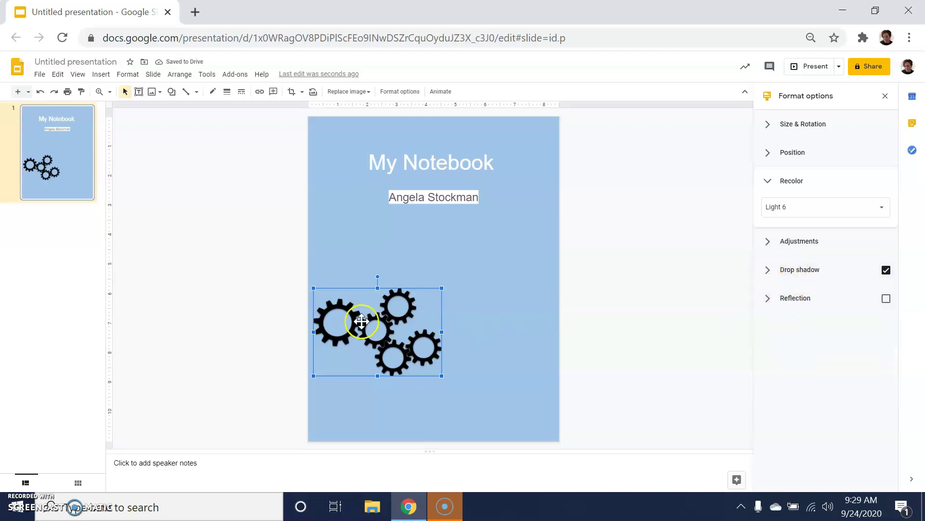
Drag the black gear cluster up from the lower-left to centre it beneath the author's name, then deselect
{"action": "left_click_drag", "start_coordinate": [362, 322], "coordinate": [422, 258]}
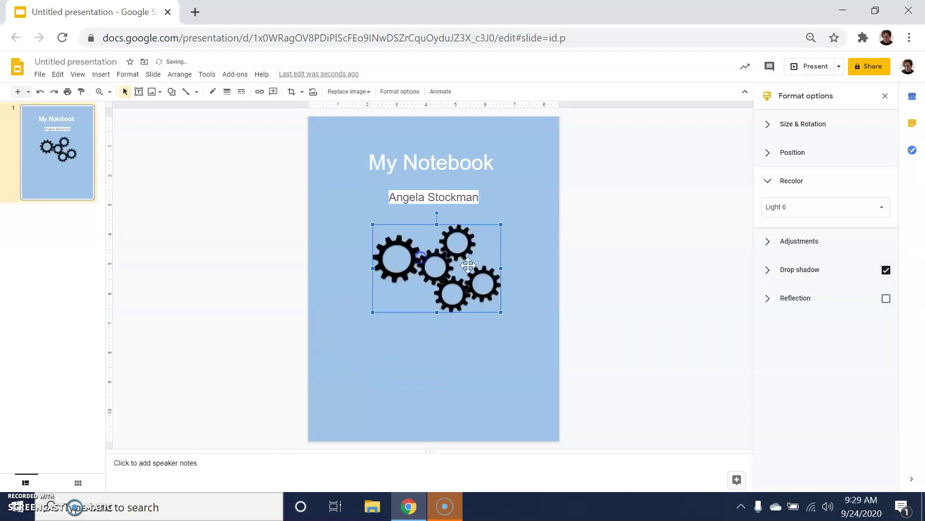
{"action": "left_click", "coordinate": [623, 262]}
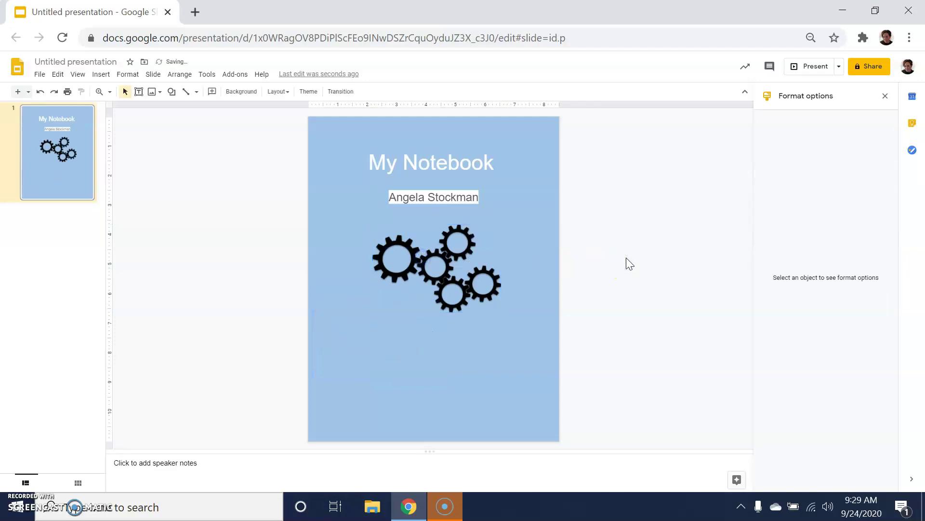